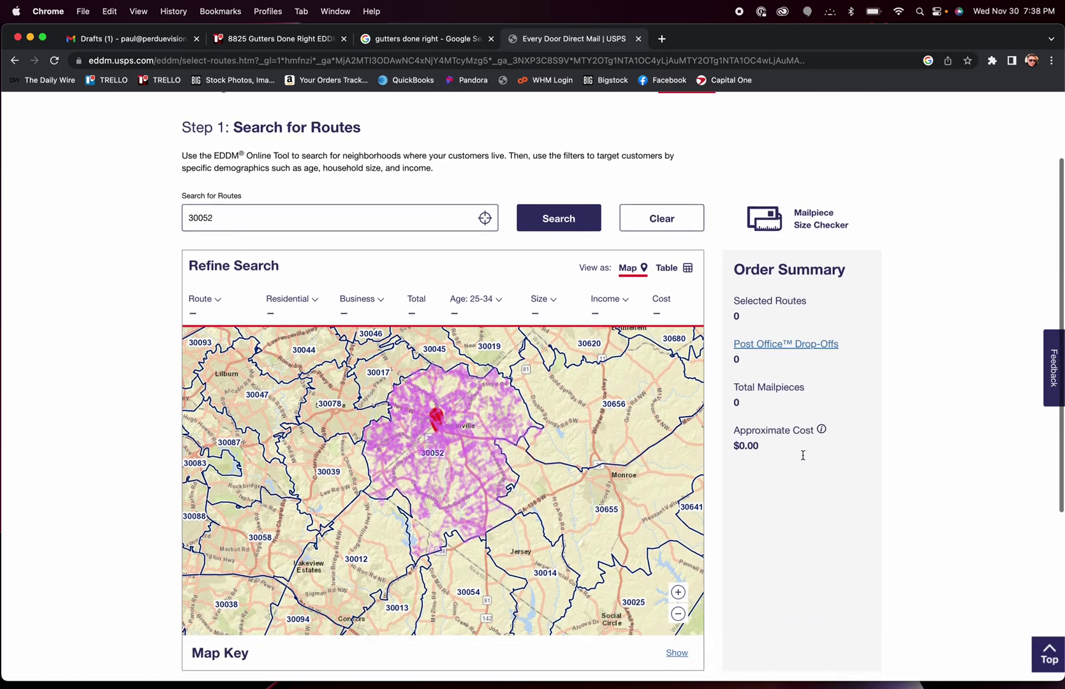
Add ZIP code 30017 to the route search next to 30052 and run the search
click(680, 550)
drag(605, 461, 585, 528)
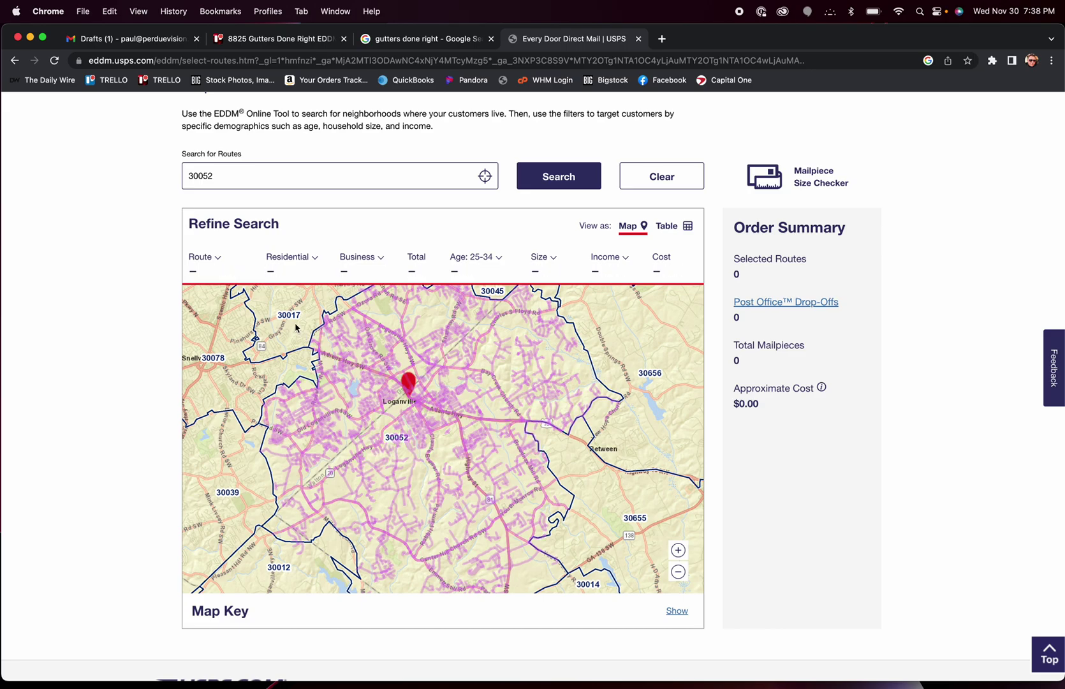
click(288, 175)
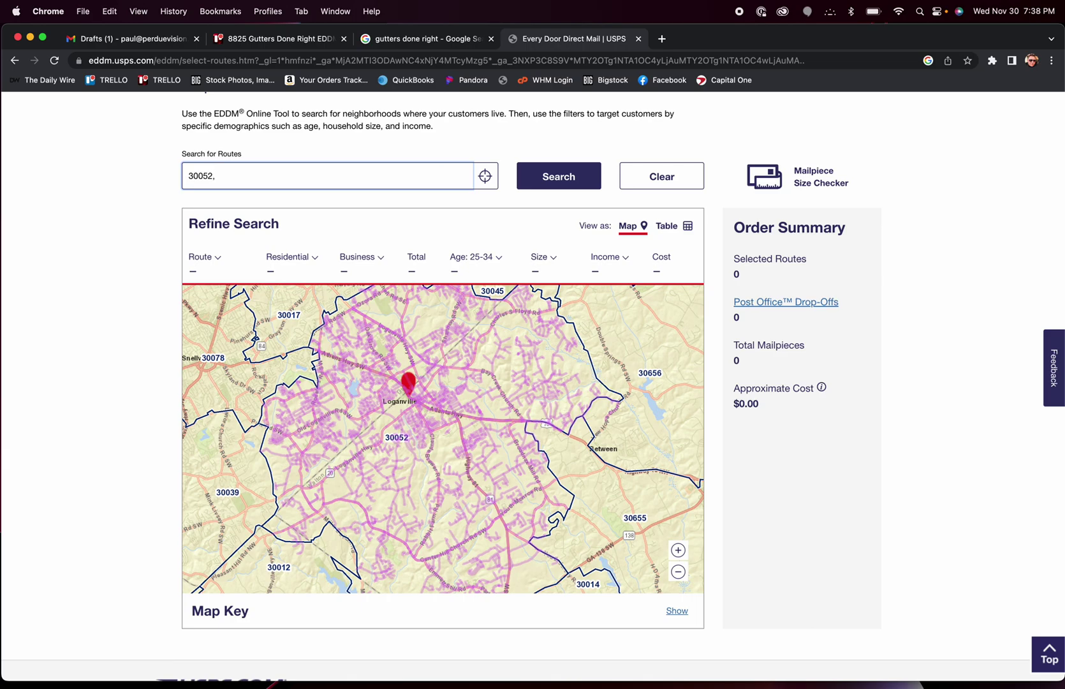
text(, 30017)
key(Return)
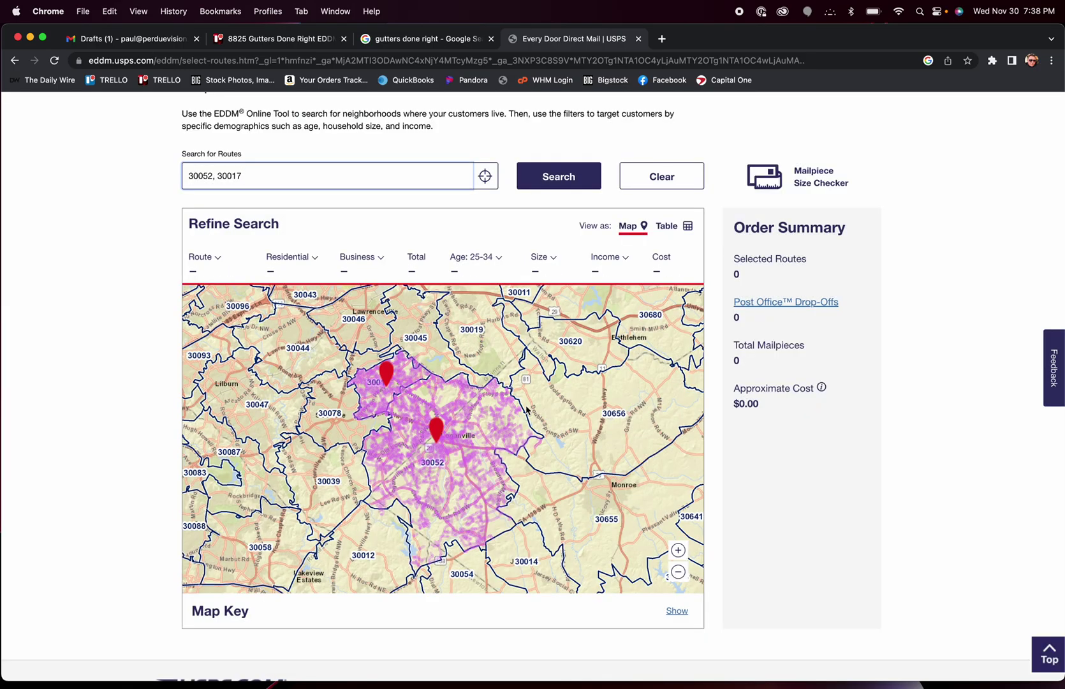
Look over the routes on the map, and view them as a table sorted by income
scroll(496, 372, up, 3)
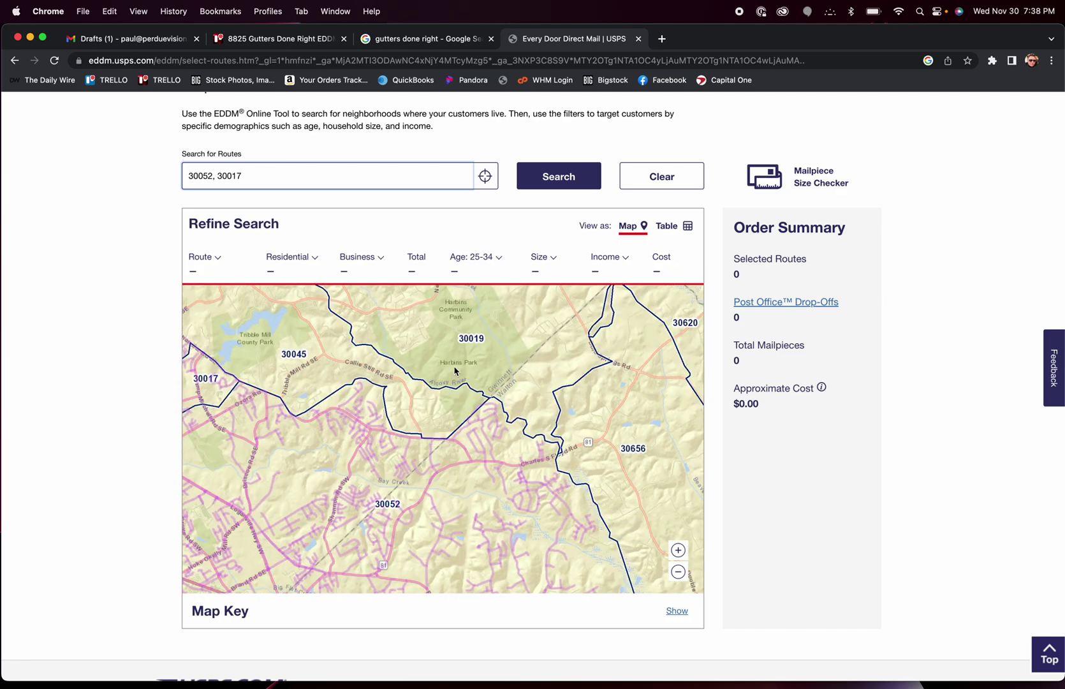
drag(563, 407, 436, 339)
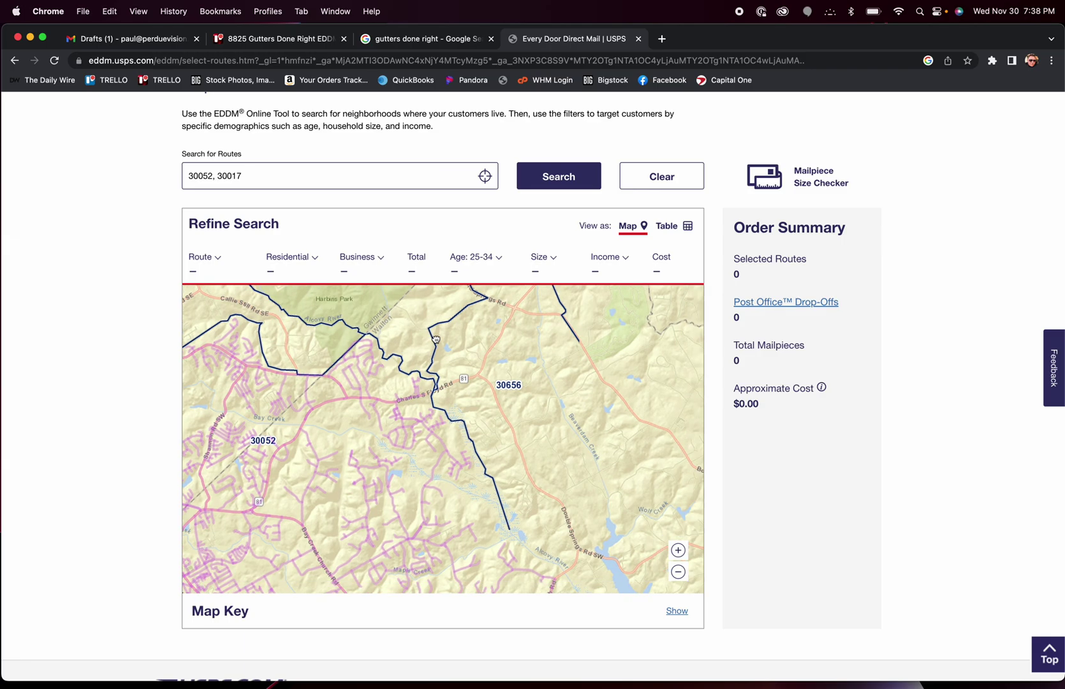
drag(459, 457, 574, 475)
drag(509, 357, 477, 542)
drag(429, 382, 402, 512)
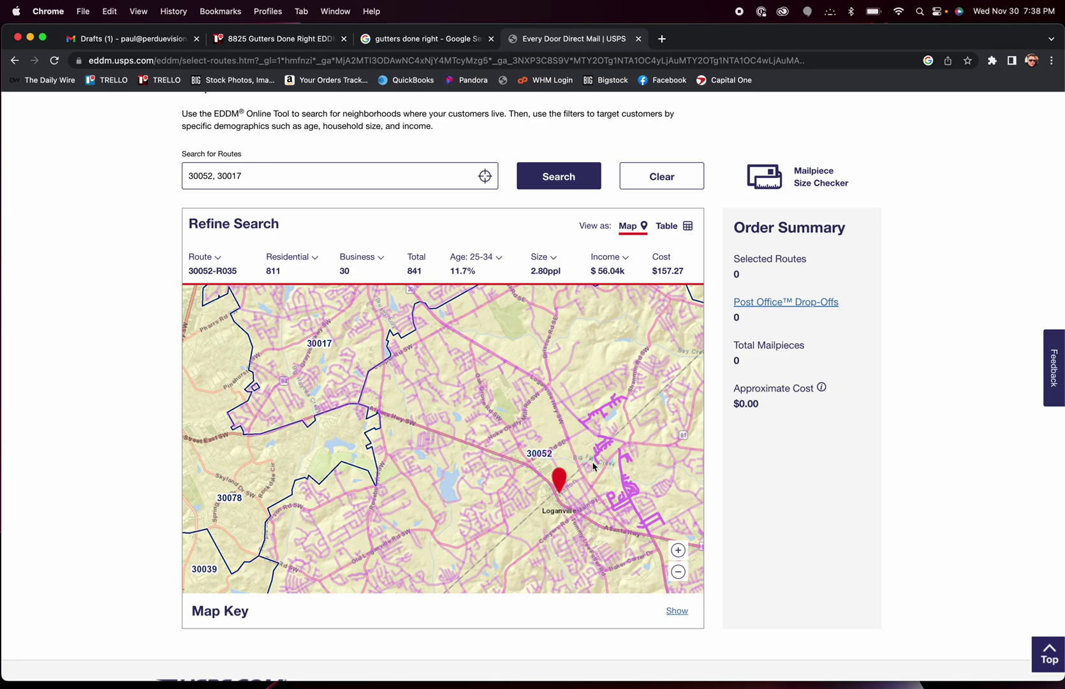
click(672, 231)
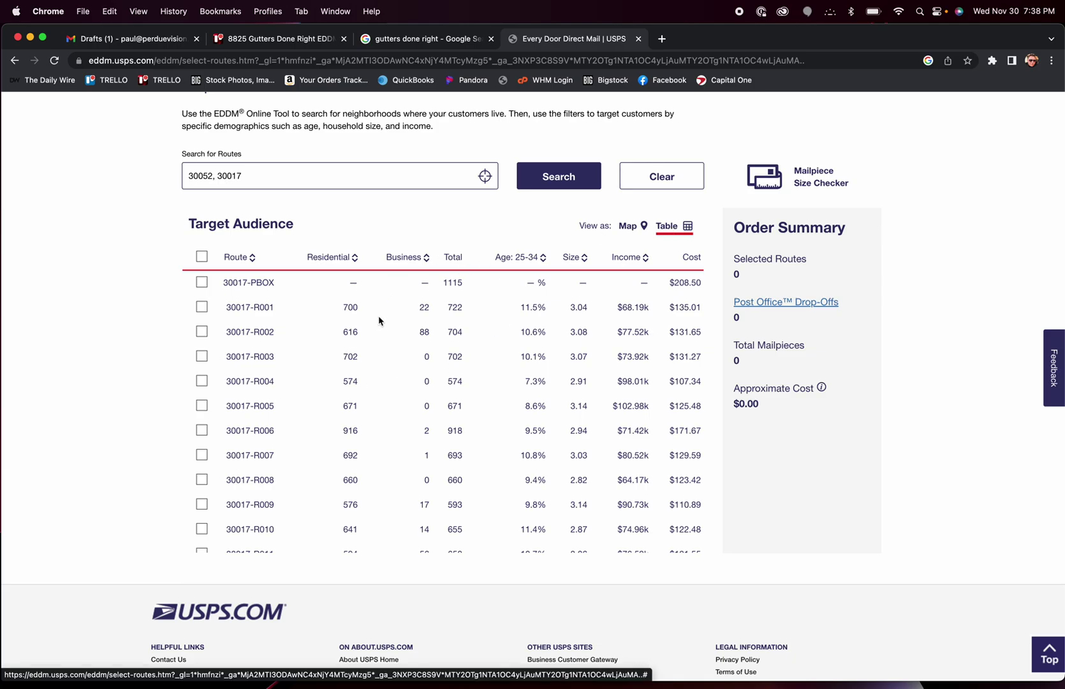
click(627, 257)
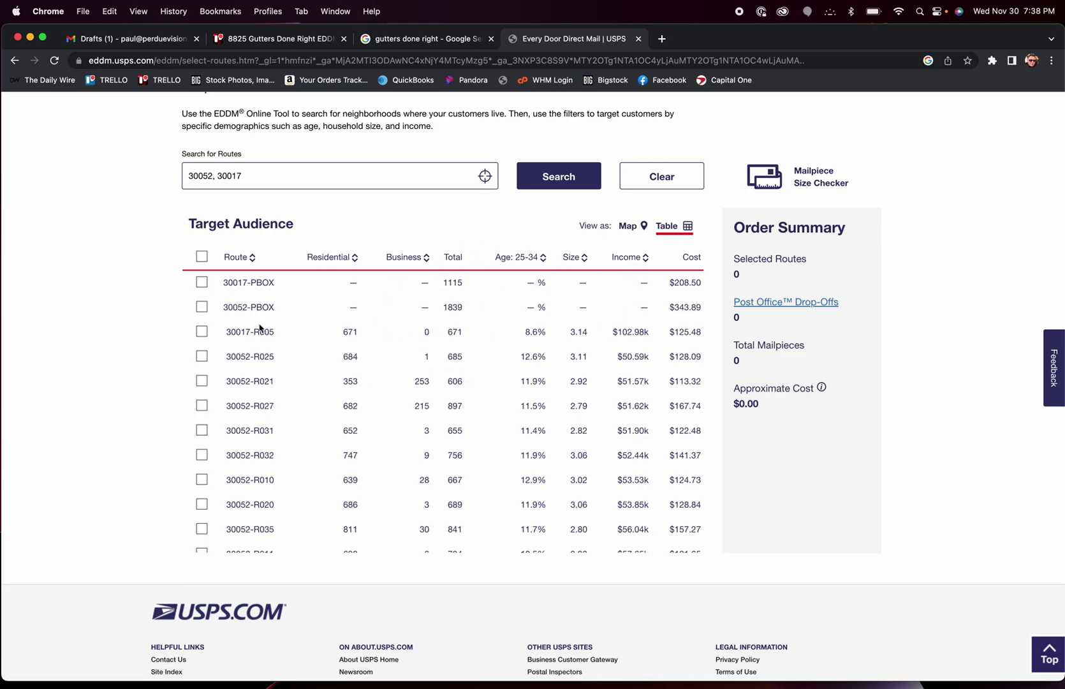
Select routes 30017-R005 and 30052-R025 and review their post office drop-off locations
click(202, 332)
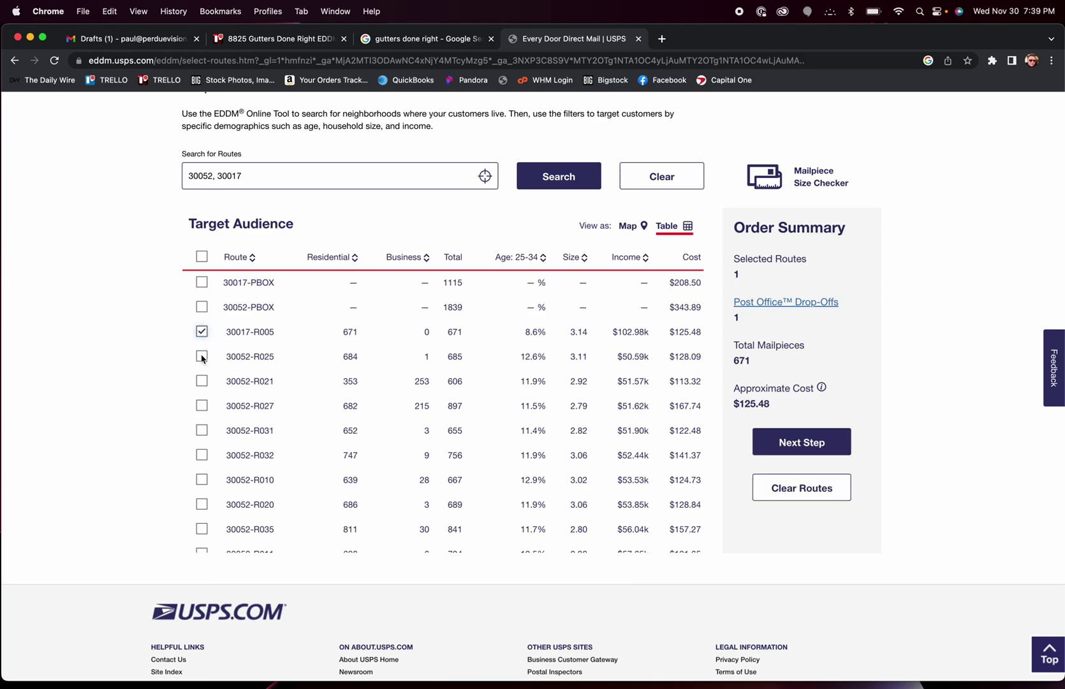
click(202, 356)
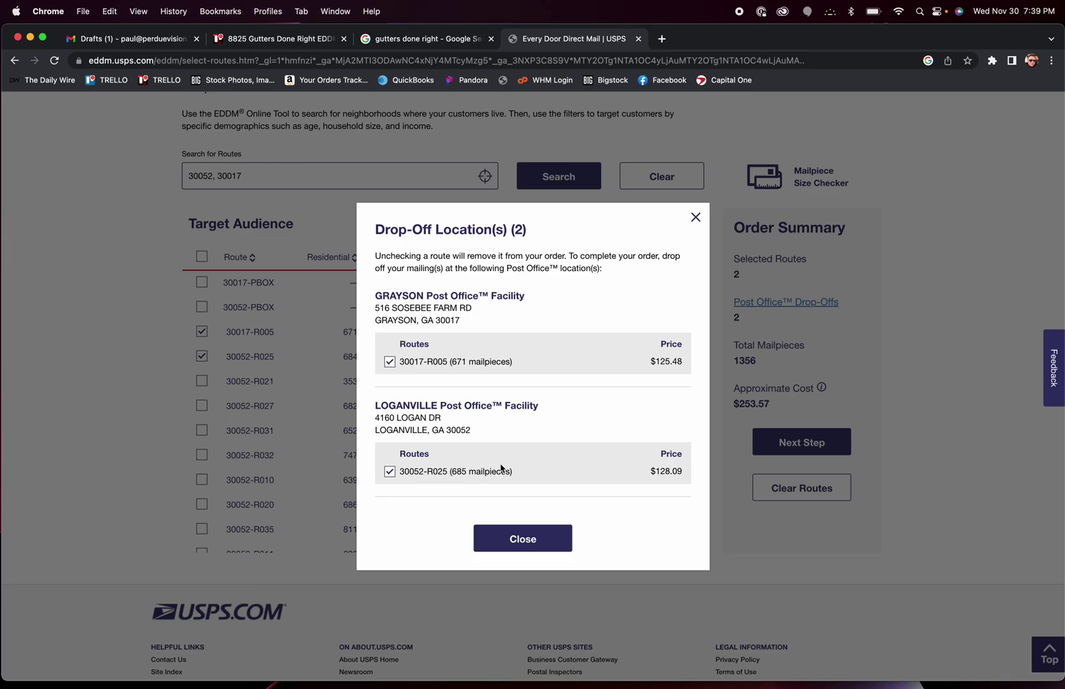
double_click(457, 363)
click(695, 217)
scroll(342, 347, up, 3)
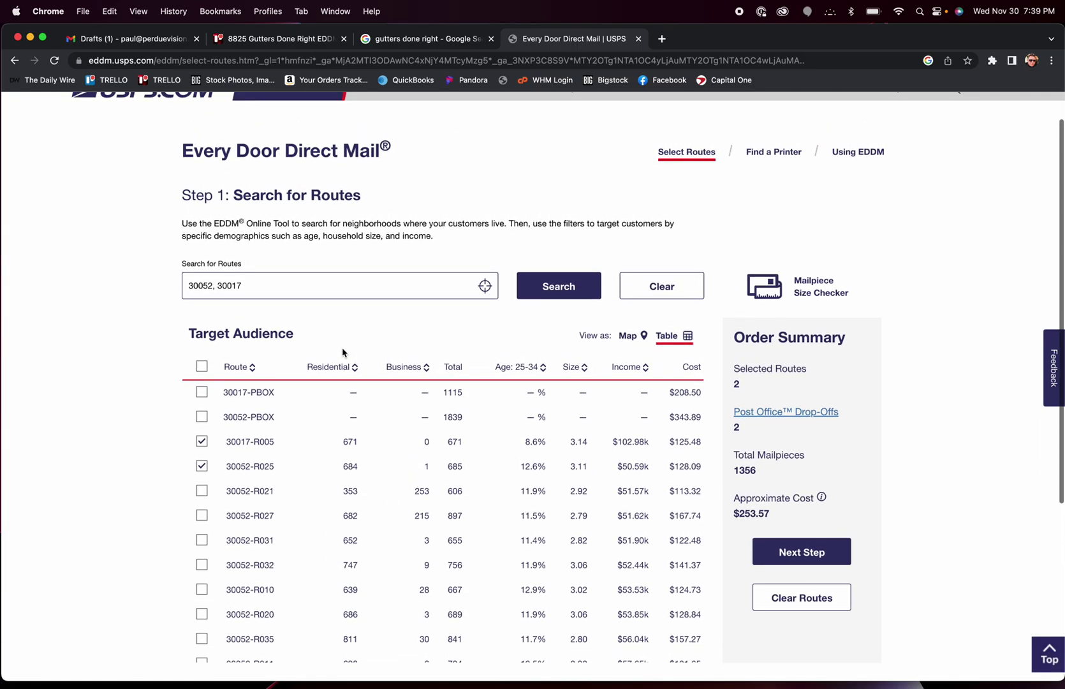
Return to the map view and add ZIP codes 30078 and 30039 to the route search
click(628, 336)
drag(334, 540, 401, 398)
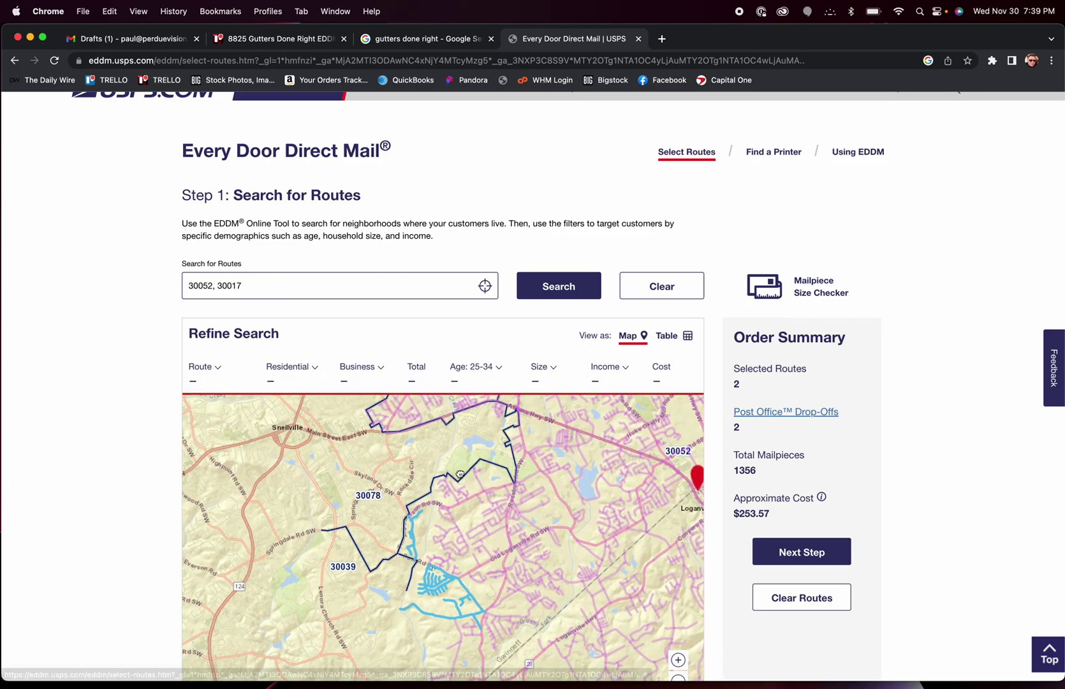
drag(380, 506, 470, 471)
click(358, 281)
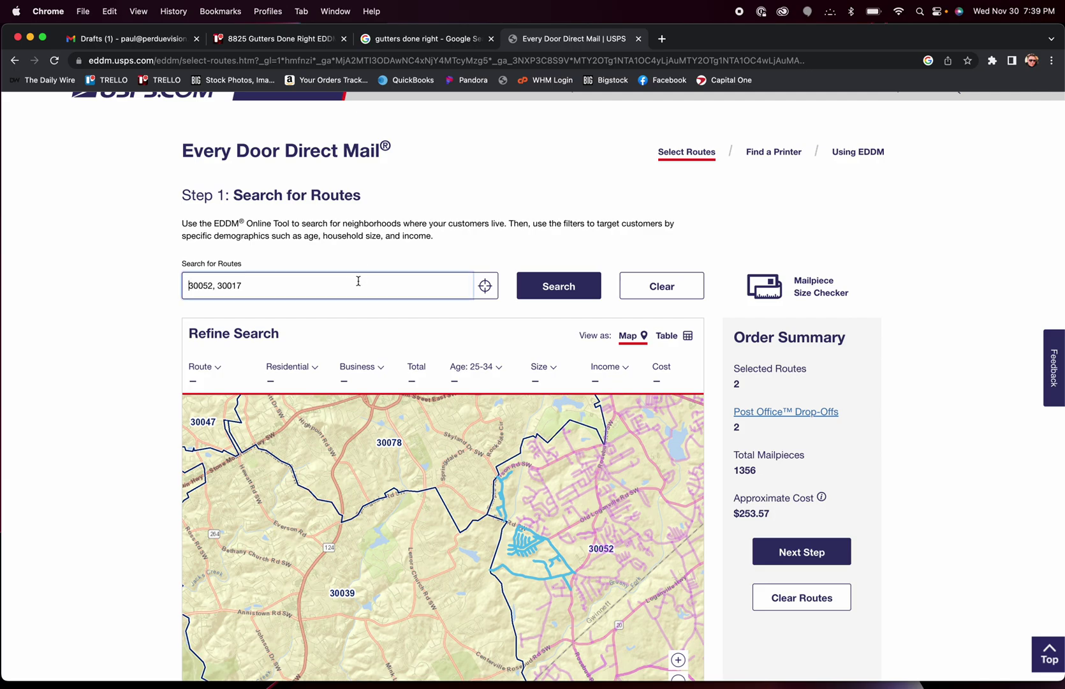
text(, 30078, 30039)
Add ZIP code 30012 to the route search and run it for all the listed ZIP codes
drag(482, 486, 675, 628)
drag(510, 552, 818, 665)
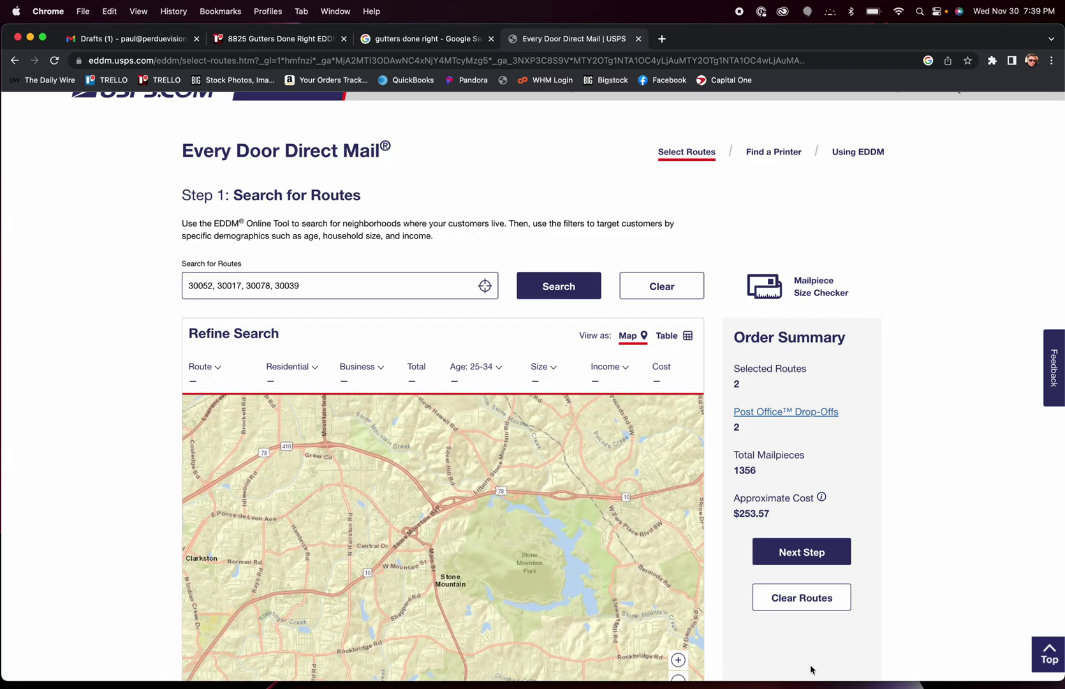
click(677, 678)
click(678, 679)
drag(571, 554, 475, 556)
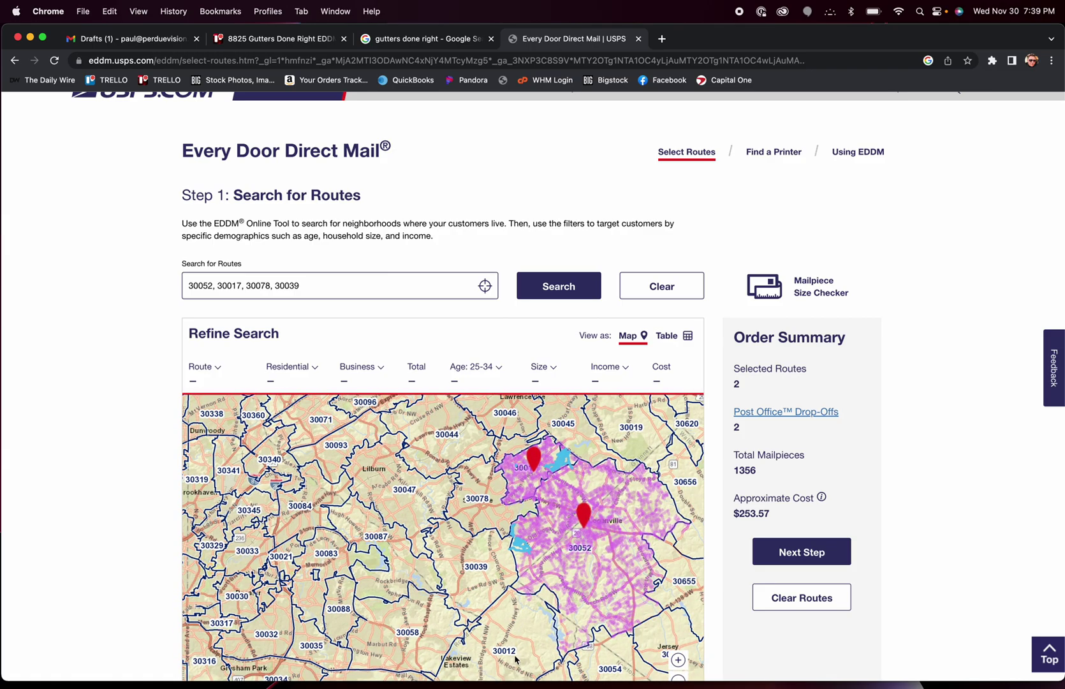
click(326, 284)
text(,300)
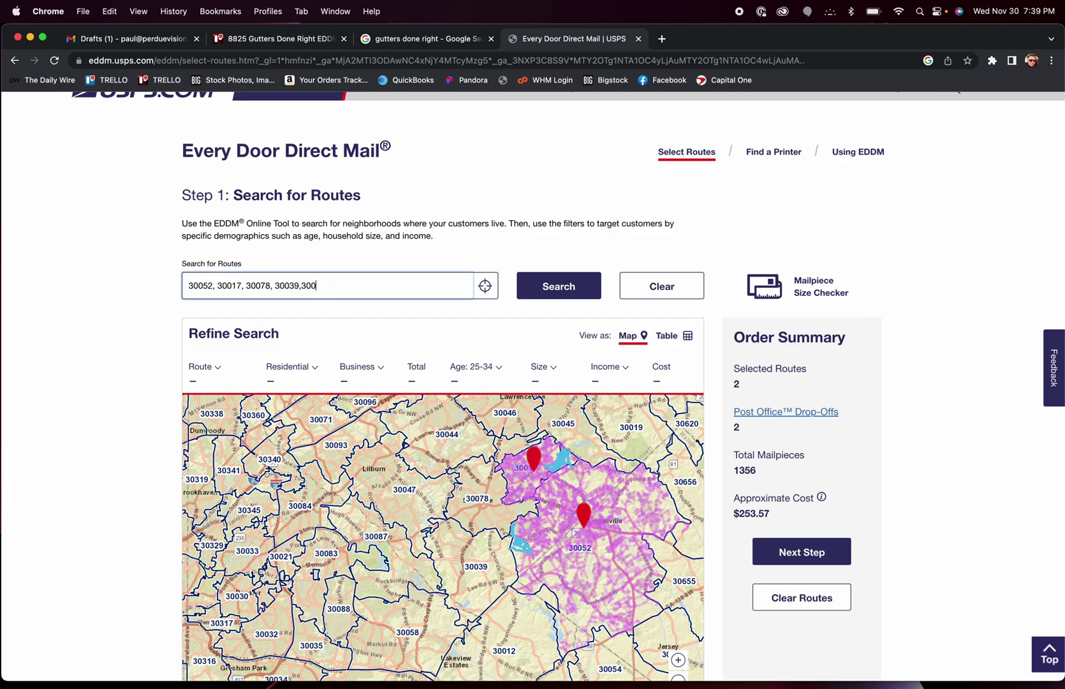
text(12)
key(Return)
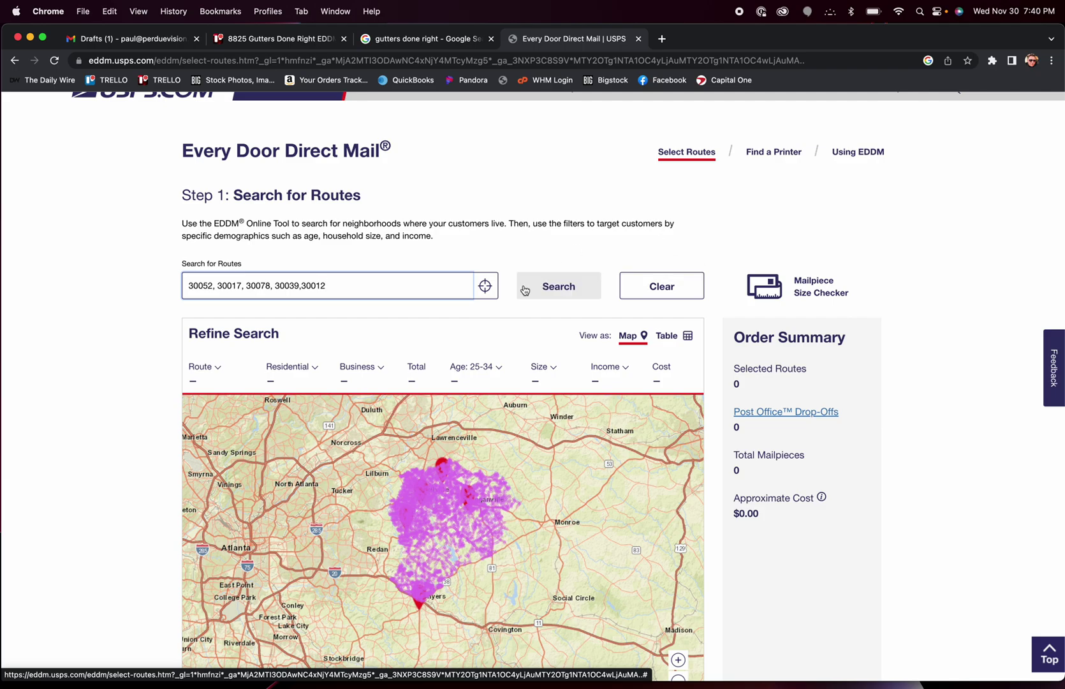
Show the found routes as a table and sort them by income
click(668, 336)
scroll(452, 404, down, 1)
scroll(452, 404, up, 1)
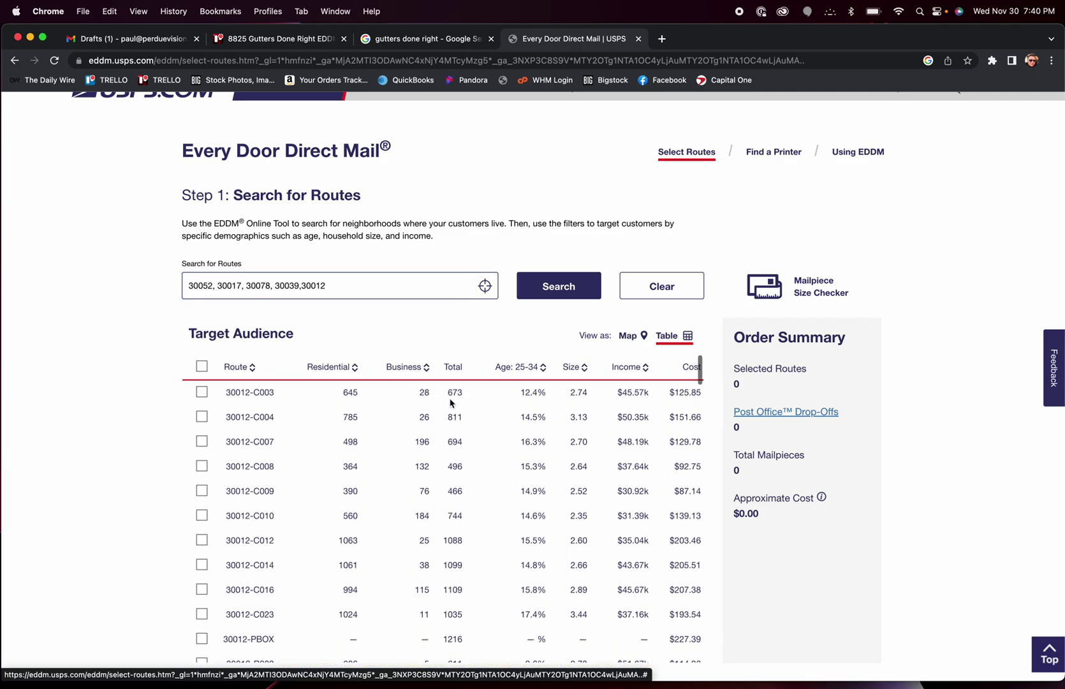
scroll(580, 535, down, 10)
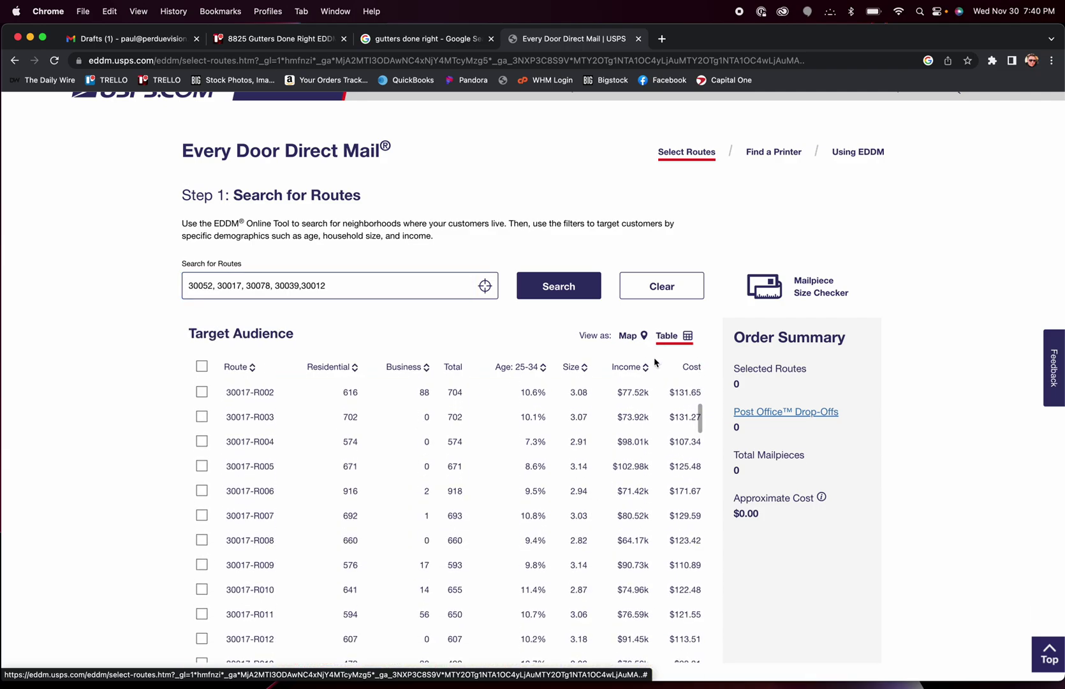
click(632, 368)
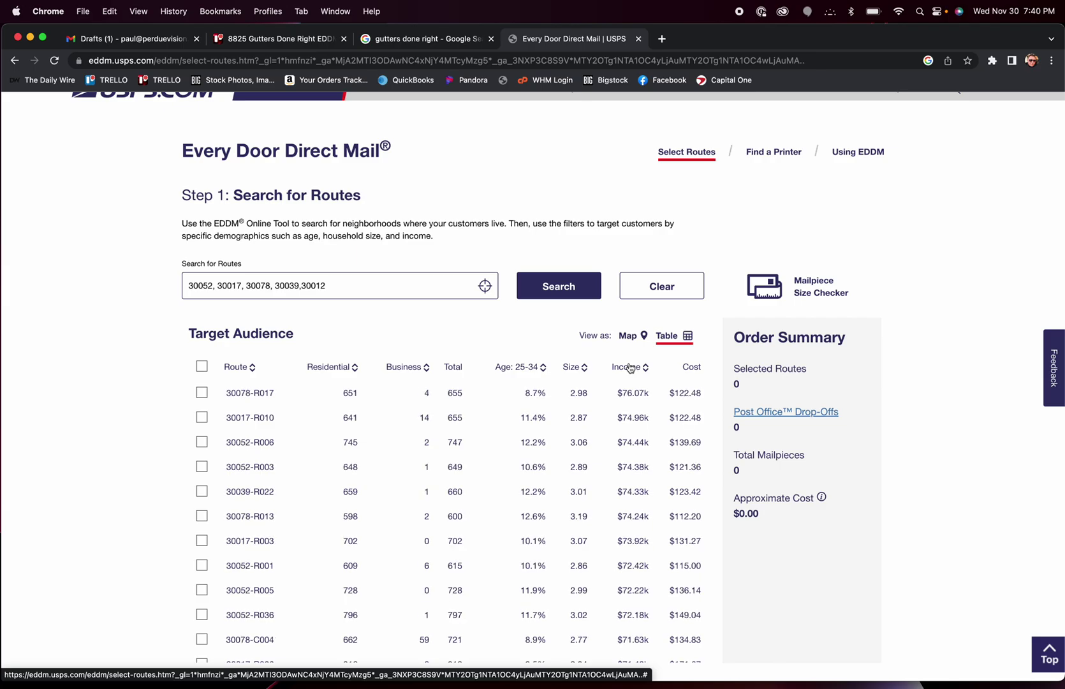
Select routes 30052-R013, R017, R034, R033 and R028, also adding 30039-R034 and removing it again through the drop-off locations
scroll(627, 485, up, 2)
scroll(626, 518, down, 8)
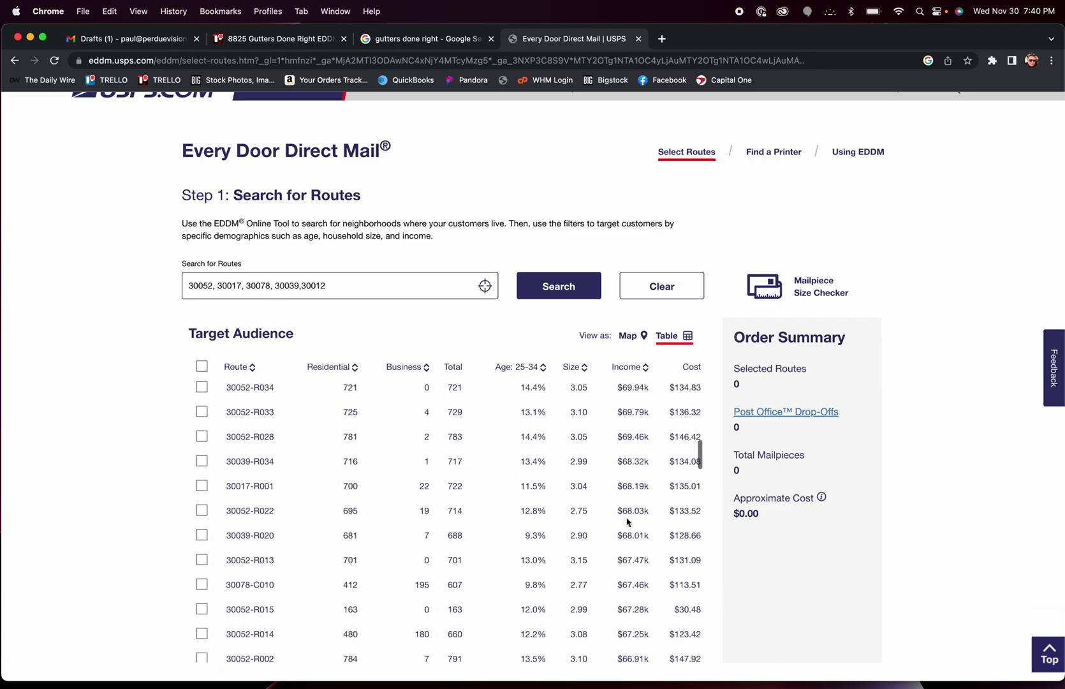
click(201, 623)
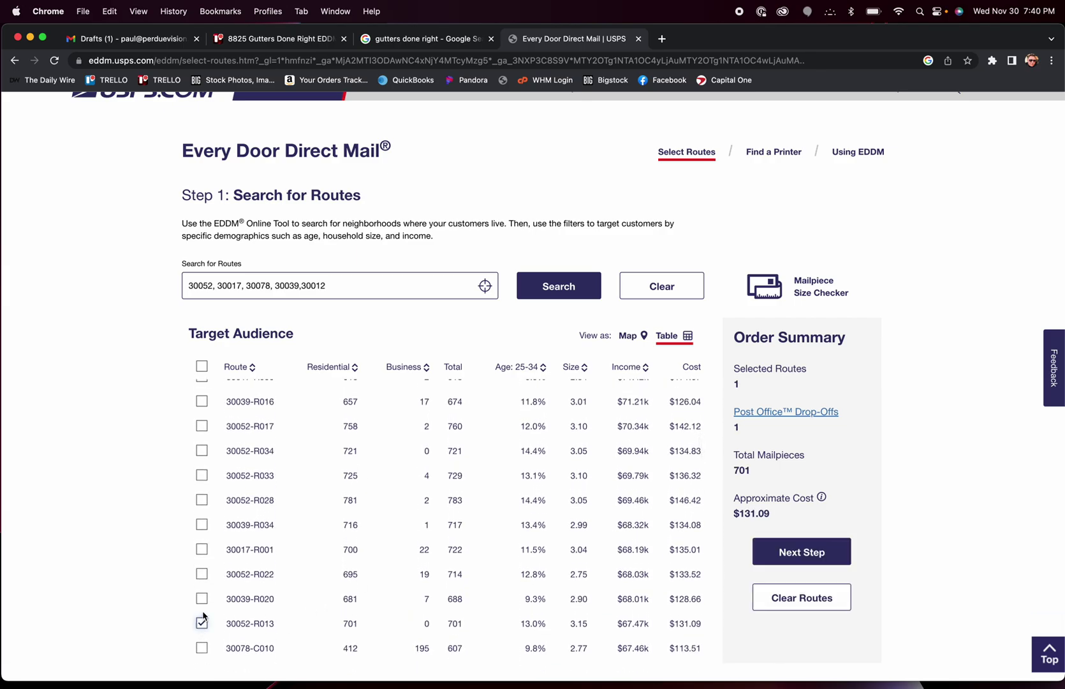
shift+click(205, 425)
click(202, 426)
click(201, 450)
click(201, 475)
click(202, 499)
click(202, 524)
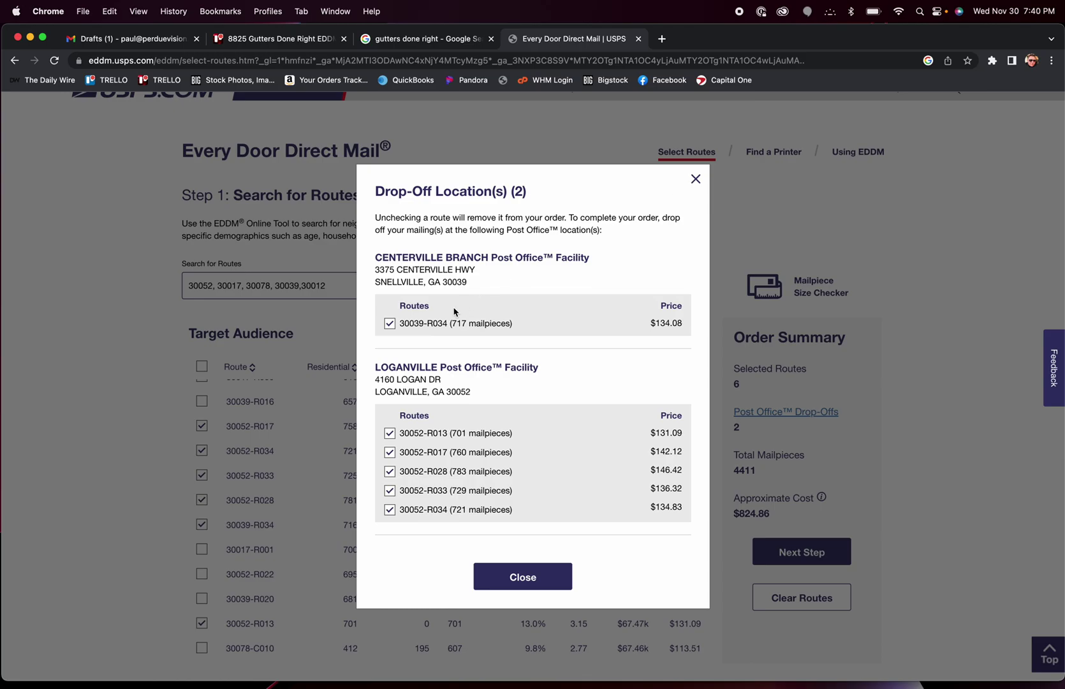
click(391, 324)
click(522, 576)
Try adding routes 30039-R016 and 30017-R001 to the order, and remove both again
click(203, 400)
click(391, 510)
click(522, 575)
click(202, 548)
click(559, 579)
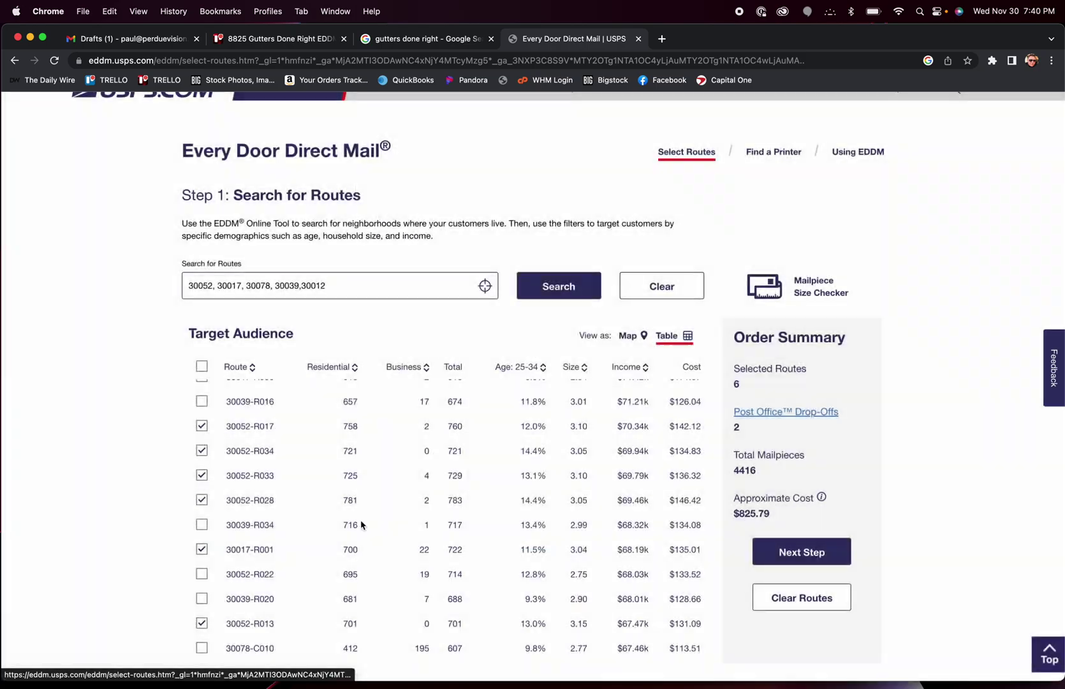
click(202, 549)
Add route 30017-R003 to the order and close the drop-off locations list
scroll(236, 569, up, 3)
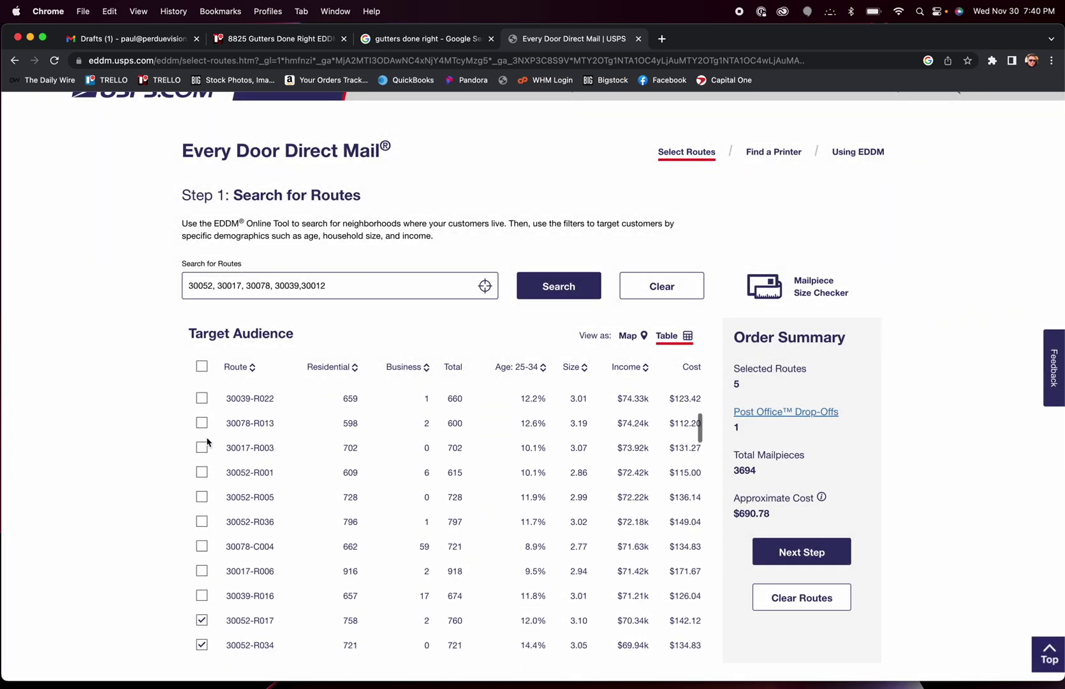
click(201, 447)
click(537, 573)
Add routes 30052-R024 and 30052-R023 to the order
scroll(413, 546, down, 2)
scroll(287, 414, up, 5)
scroll(247, 366, down, 10)
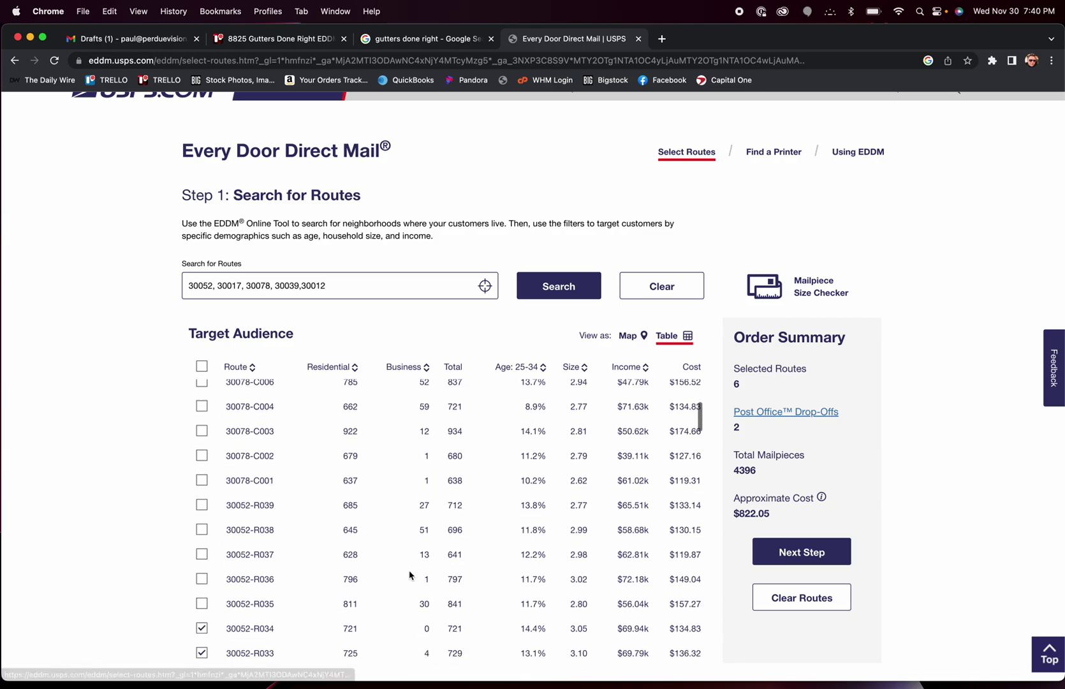
scroll(411, 572, down, 3)
scroll(411, 572, up, 3)
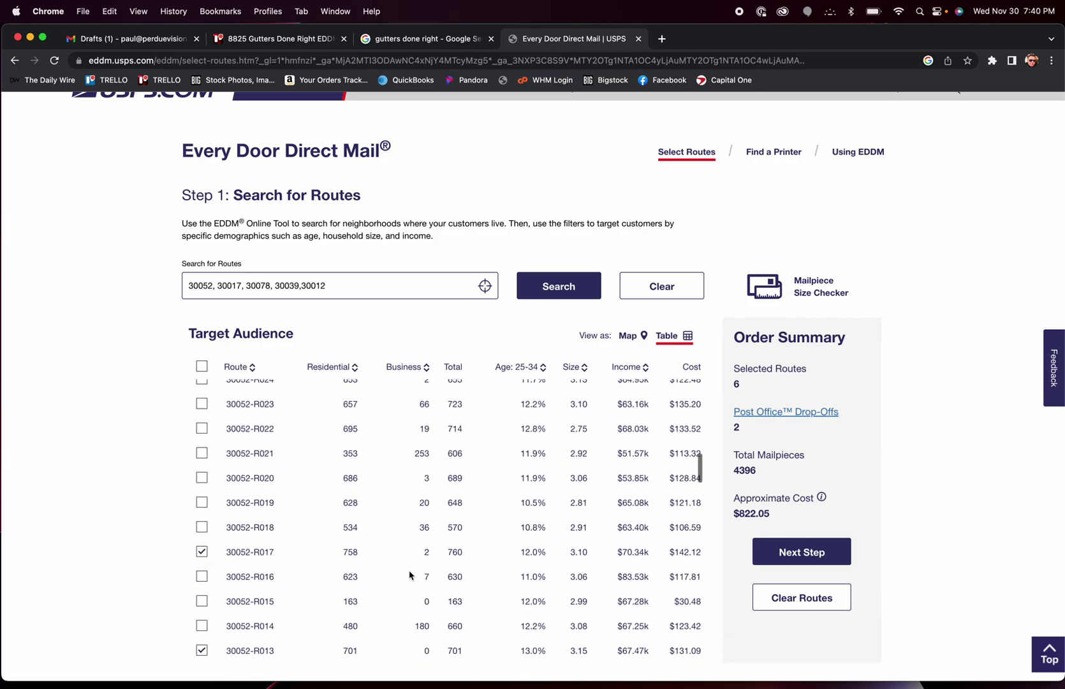
click(202, 511)
click(201, 535)
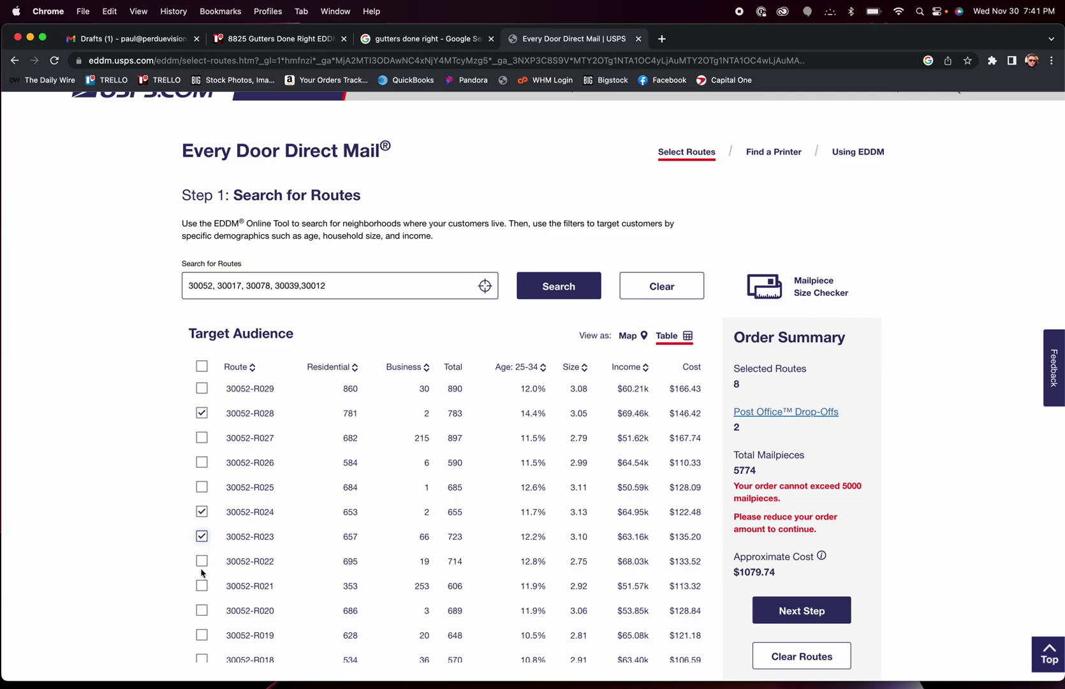
Remove route 30052-R028 from the order and check the mailpiece total and approximate cost
double_click(745, 470)
click(201, 413)
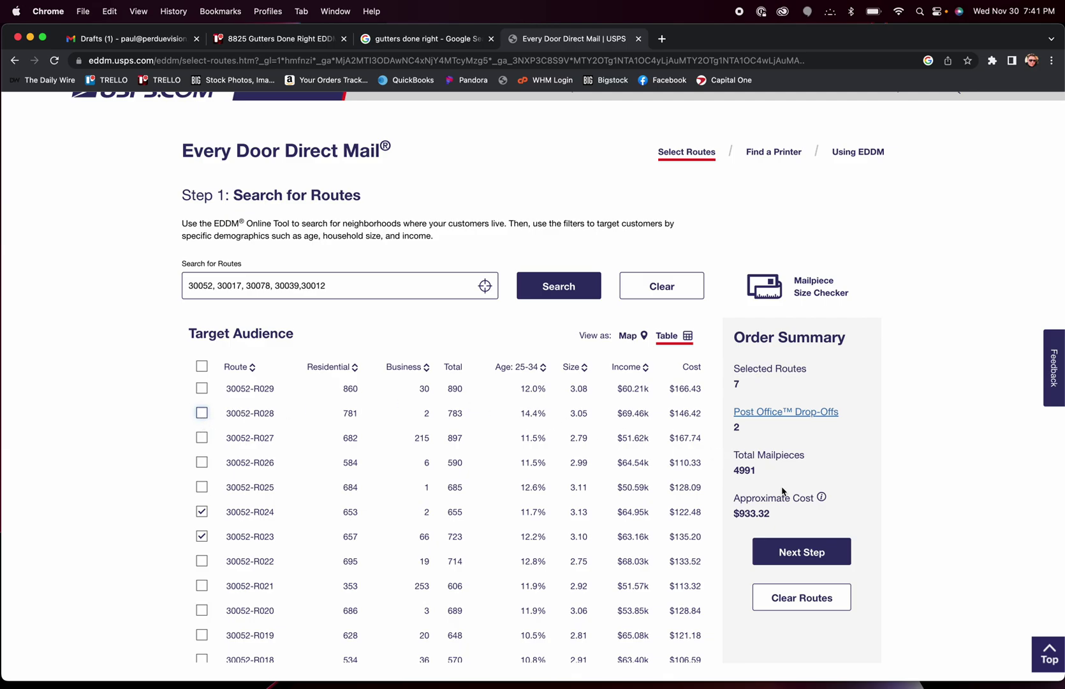
double_click(751, 471)
drag(773, 513, 735, 510)
Open Calculator and calculate 0.17 × 5000
mouse_move(789, 687)
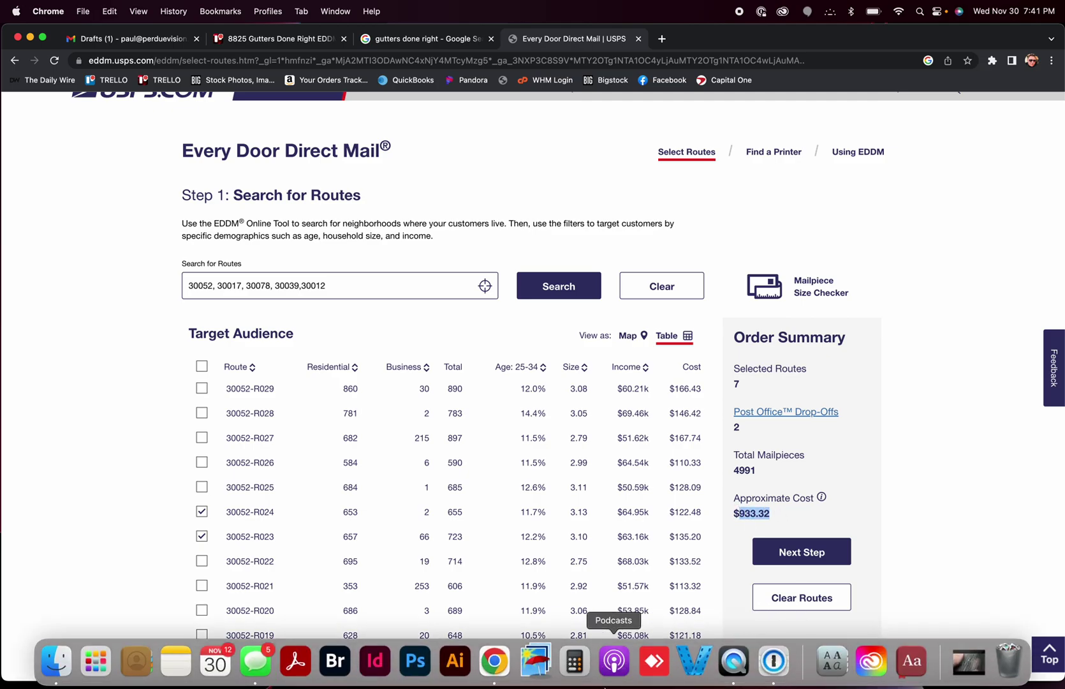
click(574, 681)
click(924, 383)
click(924, 297)
click(990, 412)
click(922, 384)
click(921, 325)
click(958, 355)
double_click(961, 404)
click(962, 411)
click(1020, 415)
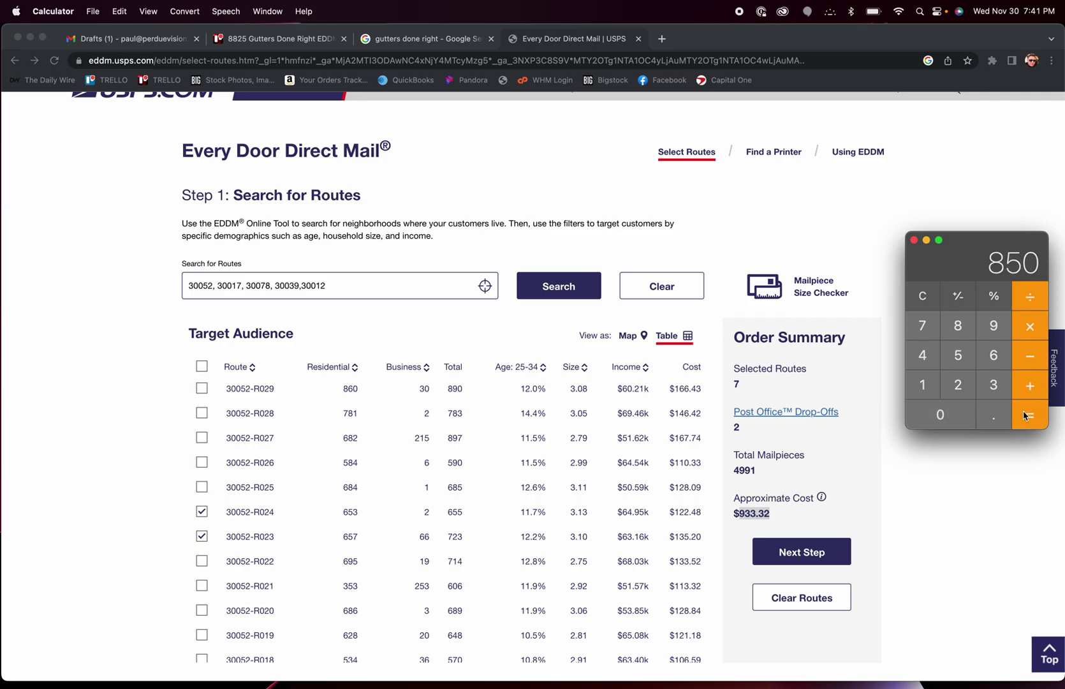
Add 933 to the calculated amount and close Calculator
click(1031, 385)
click(993, 325)
click(993, 384)
click(994, 384)
click(1031, 415)
click(913, 239)
drag(788, 381, 507, 183)
click(508, 184)
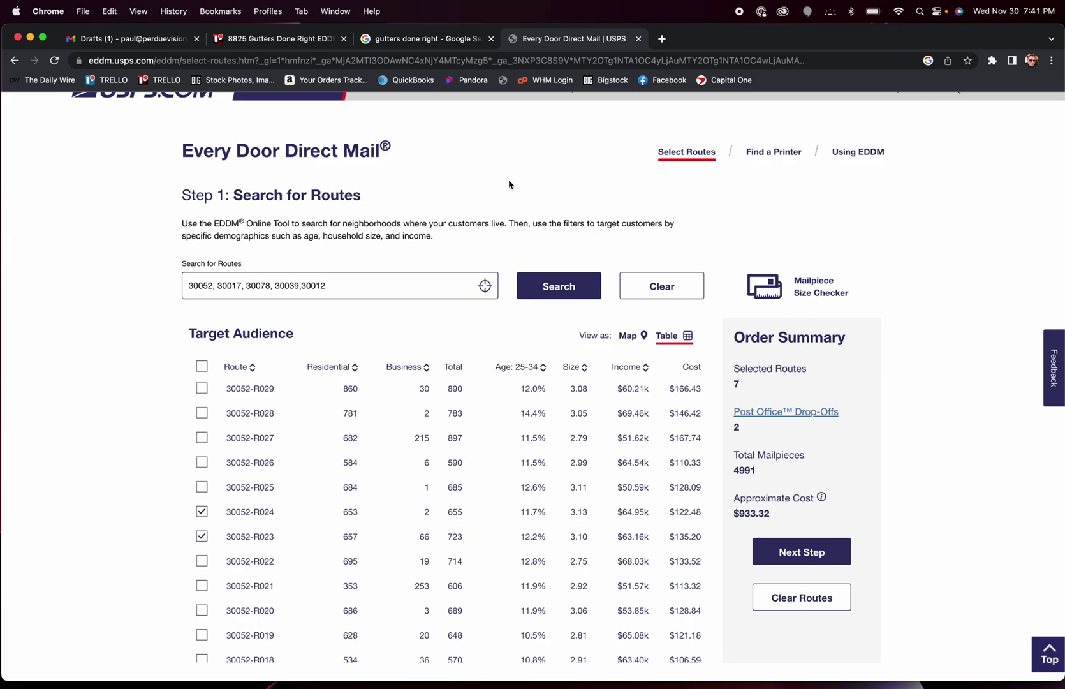
Sort the route table by residential count, from lowest to highest
mouse_move(862, 686)
scroll(369, 344, up, 2)
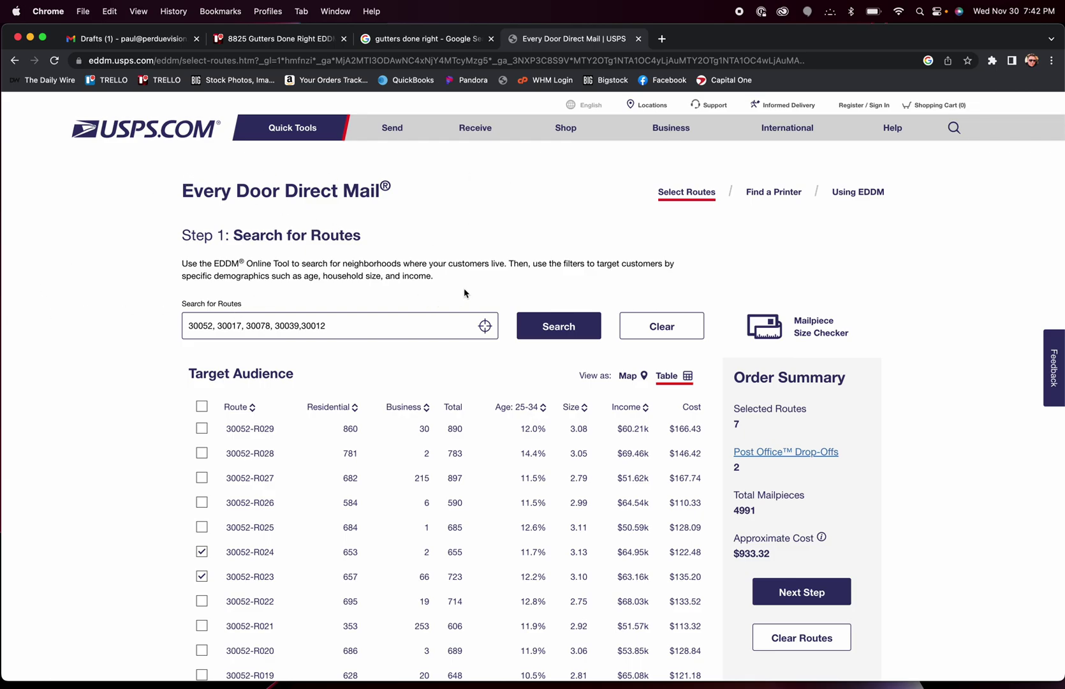
scroll(464, 292, down, 3)
scroll(464, 293, up, 1)
scroll(463, 293, up, 3)
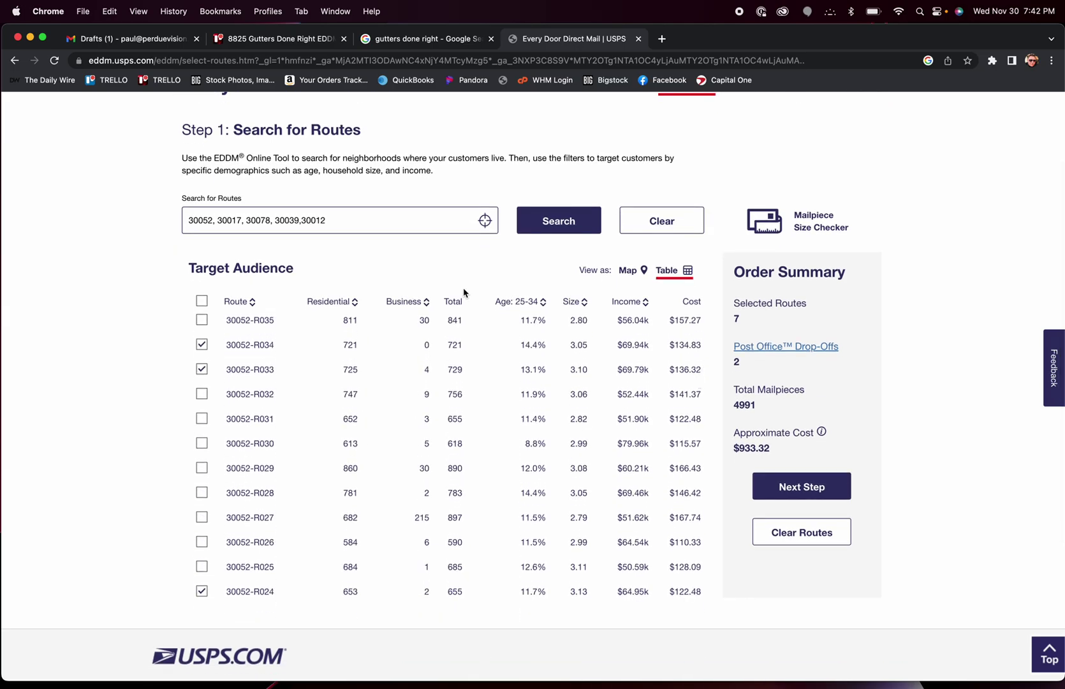
drag(780, 454, 733, 449)
click(351, 309)
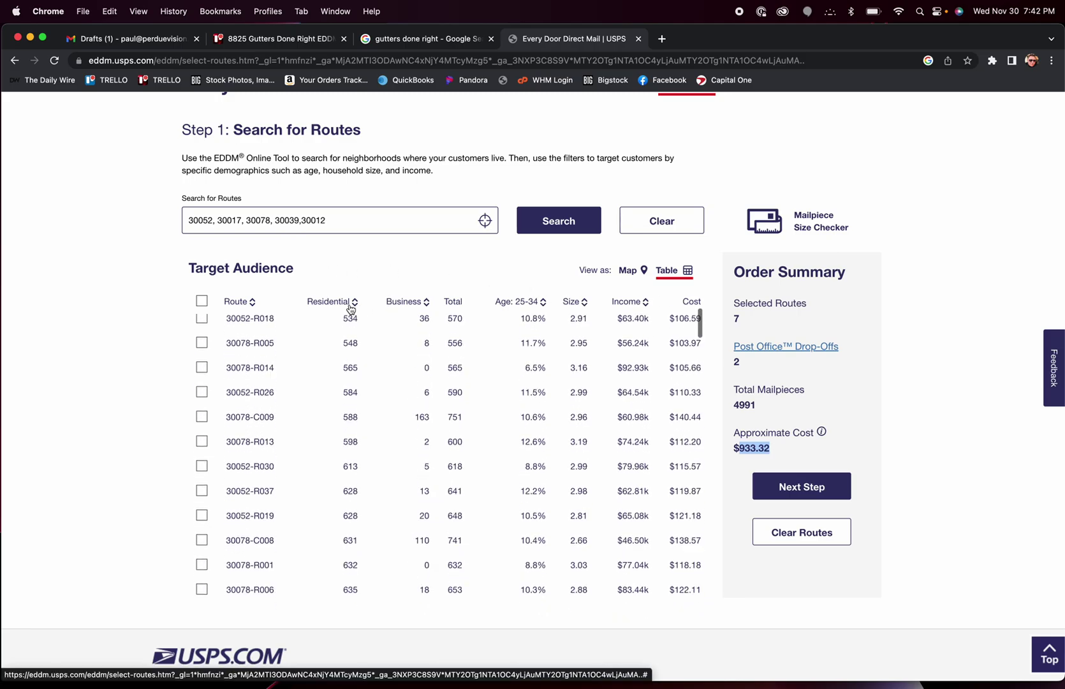
Switch the route results to the map view and filter them to residential routes only
scroll(383, 319, up, 5)
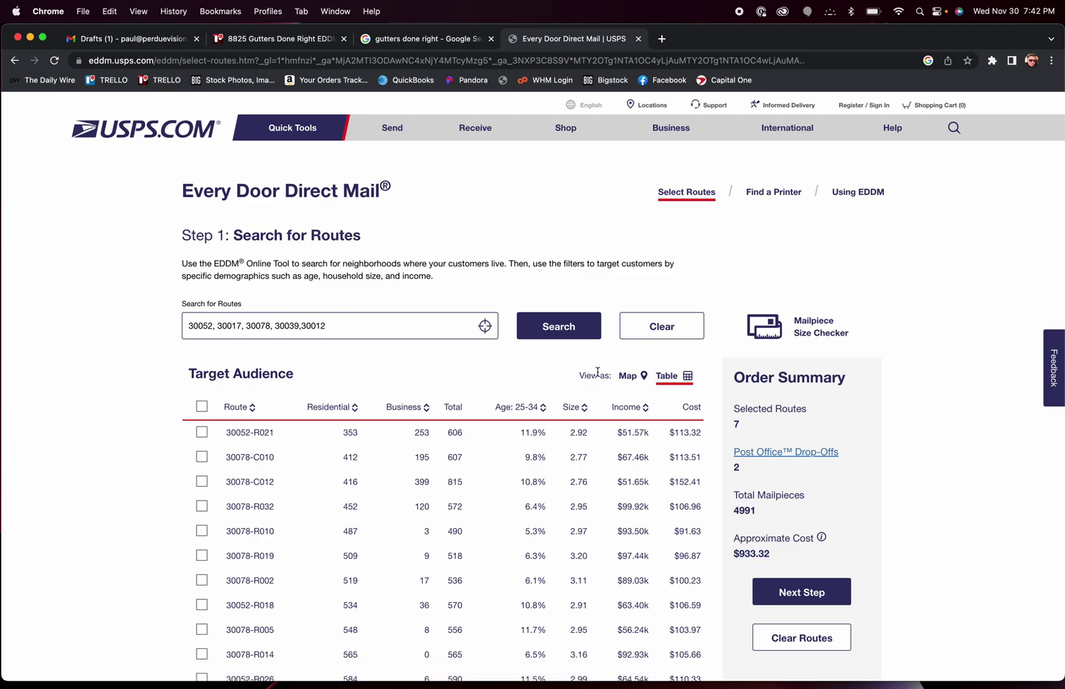
click(658, 379)
click(639, 379)
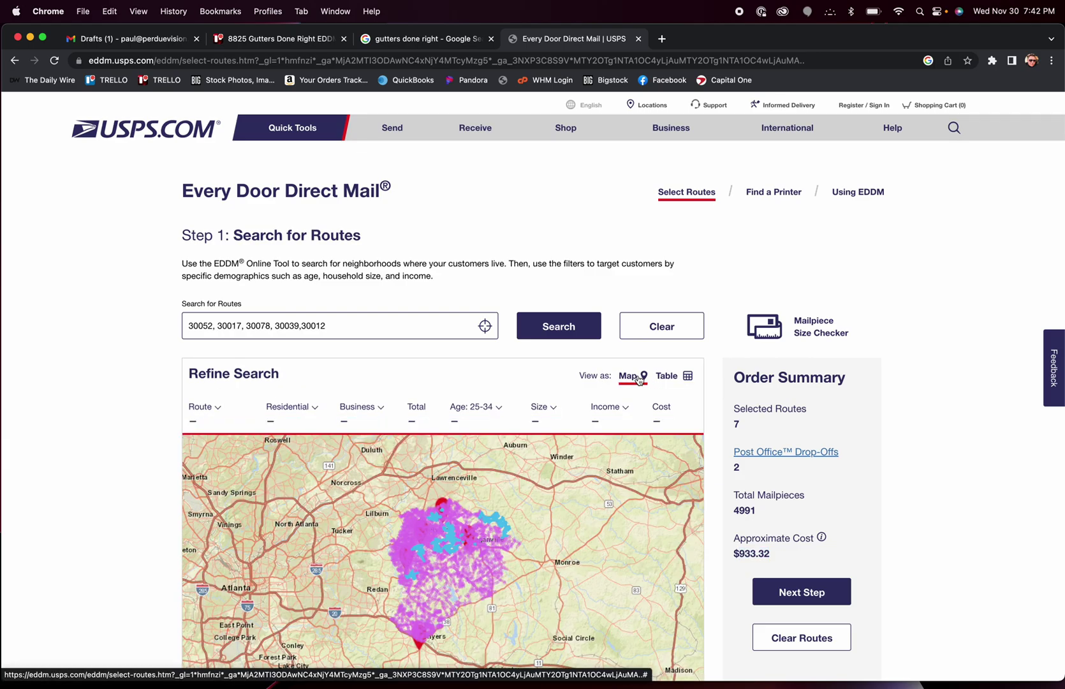
click(315, 407)
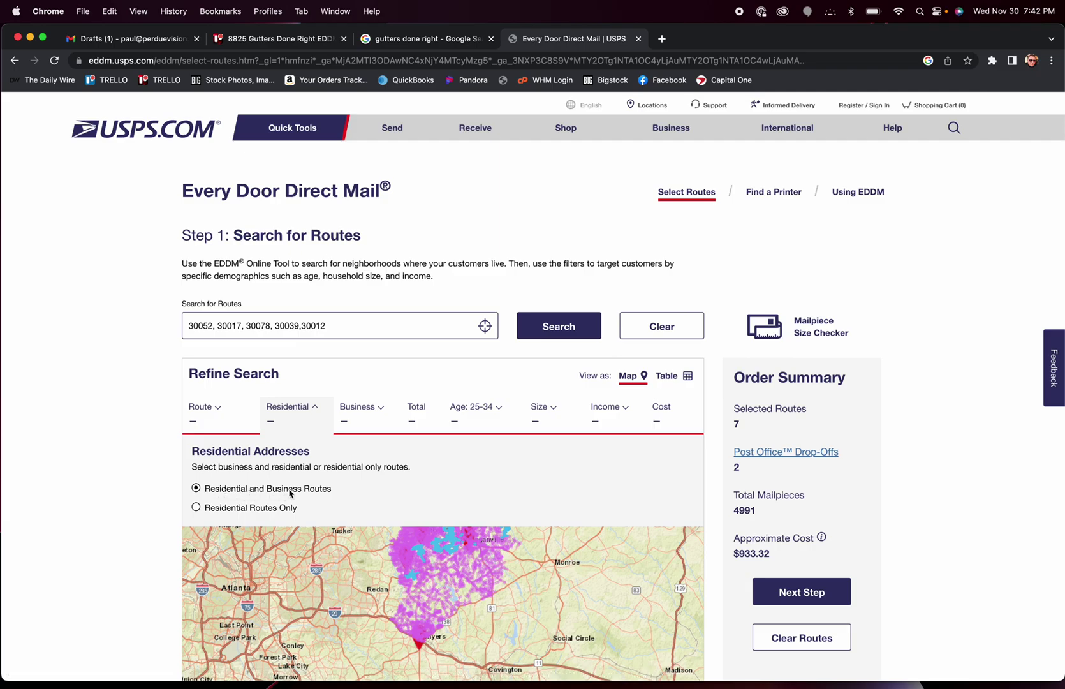
click(196, 508)
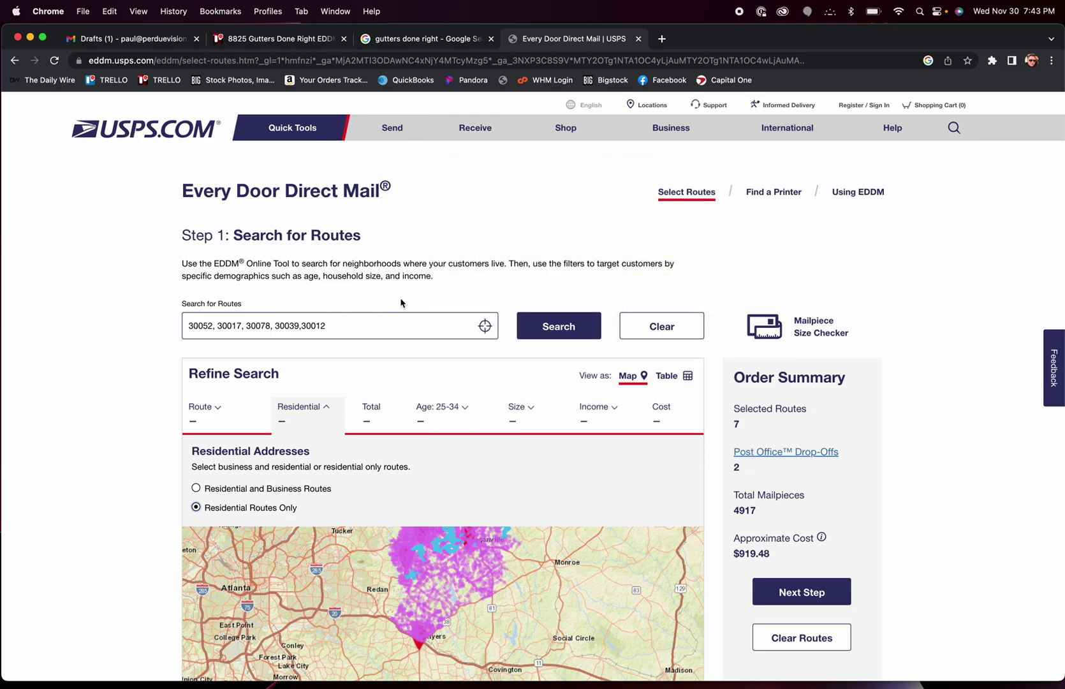
Insert a space before 30012 in the ZIP code list of the route search
scroll(449, 489, down, 3)
scroll(448, 489, down, 1)
scroll(449, 489, up, 2)
scroll(448, 490, down, 3)
click(770, 560)
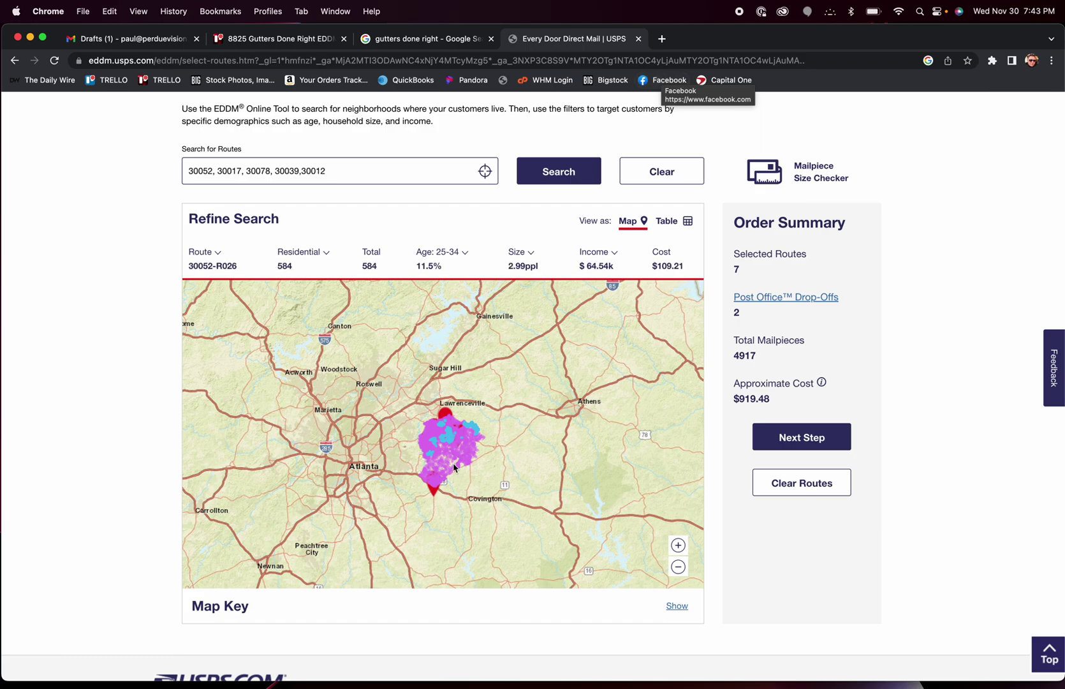
click(303, 172)
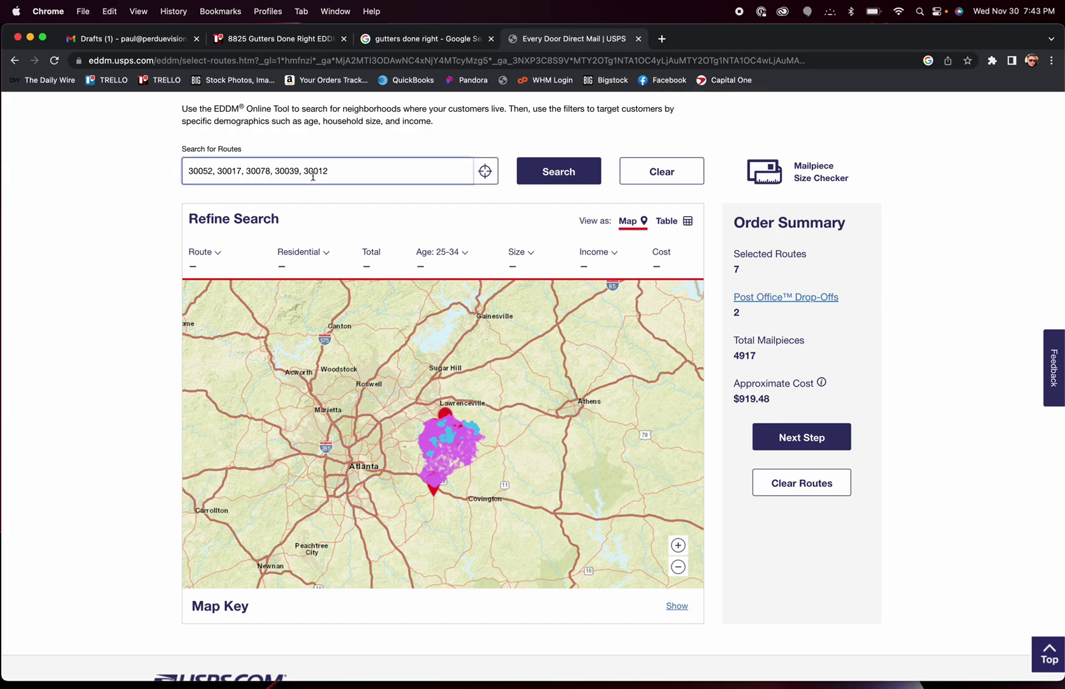